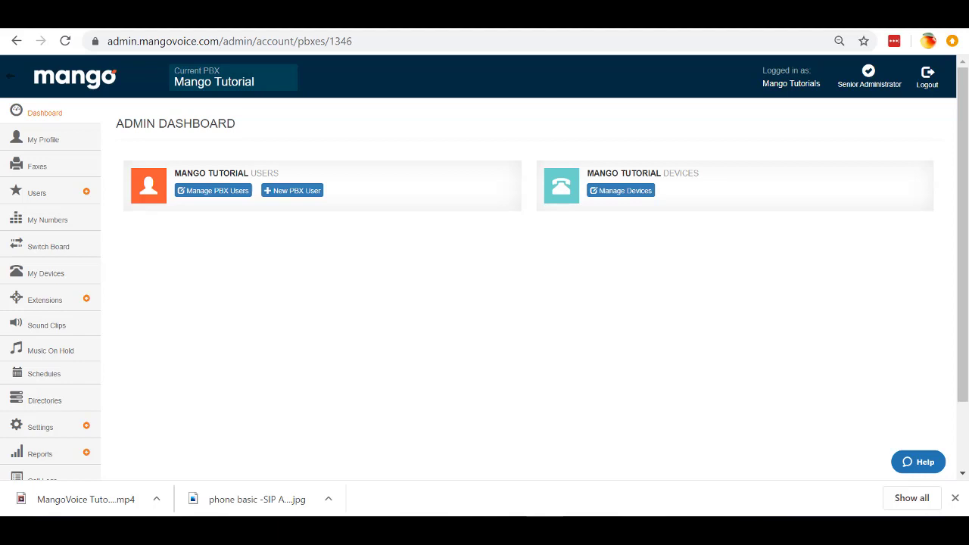
Step: From Extensions > Conferencing, start a new conference room prefilled as Conference Room, number 400
left_click(87, 301)
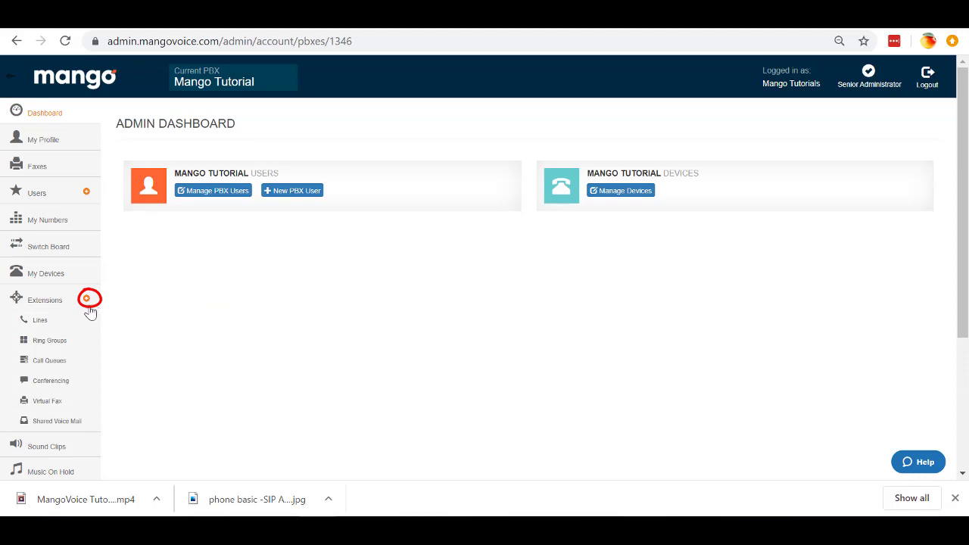
left_click(67, 386)
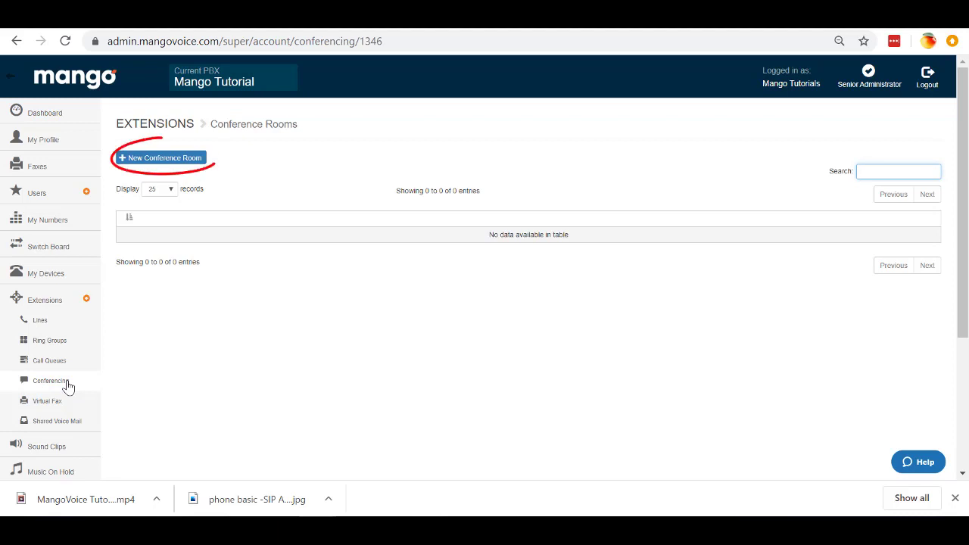
left_click(177, 160)
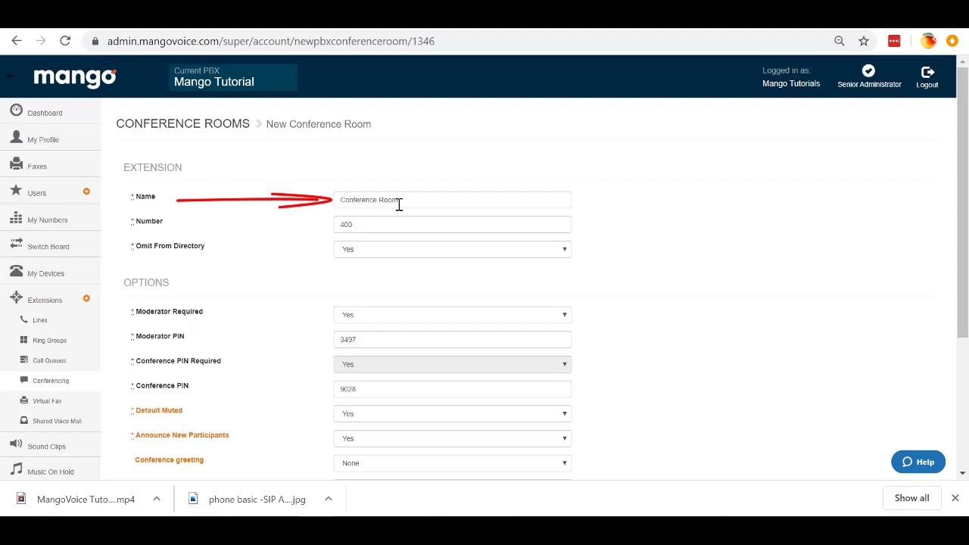
left_click(365, 227)
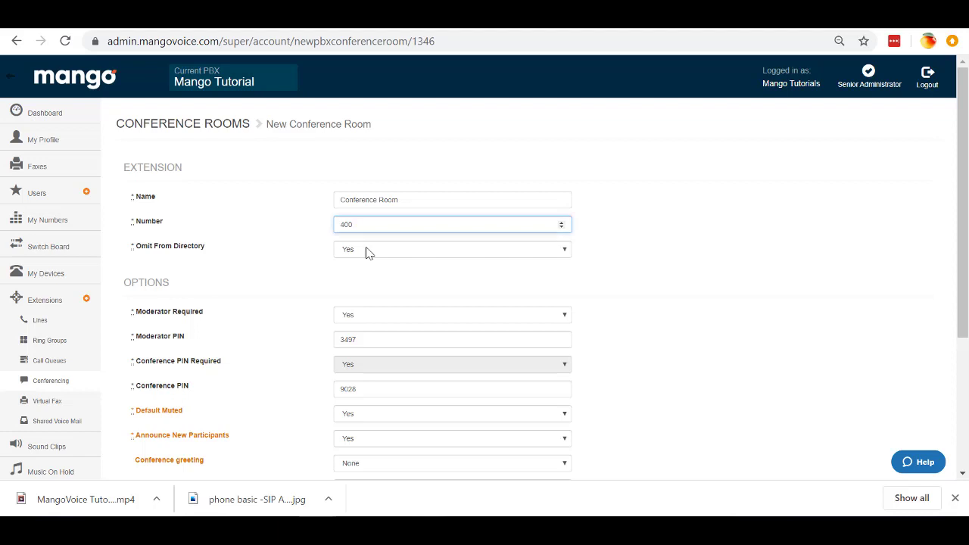
left_click(367, 252)
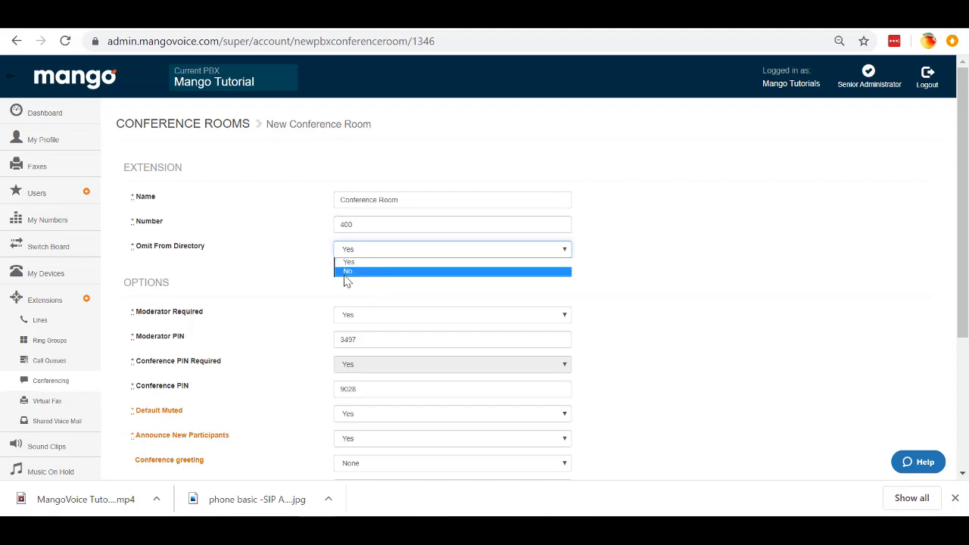
left_click(347, 272)
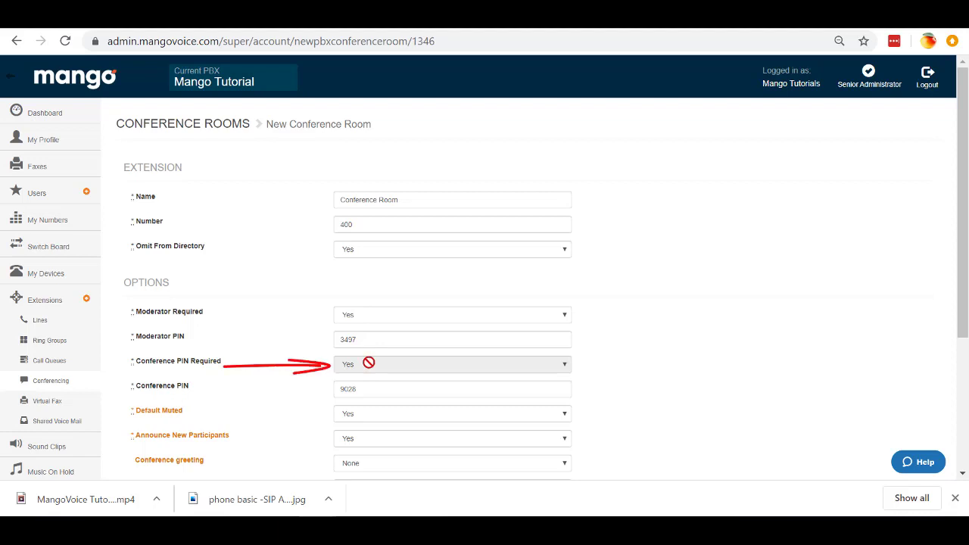
Step: Toggle the moderator and conference PIN requirements, leaving Moderator Required set to Yes
left_click(375, 316)
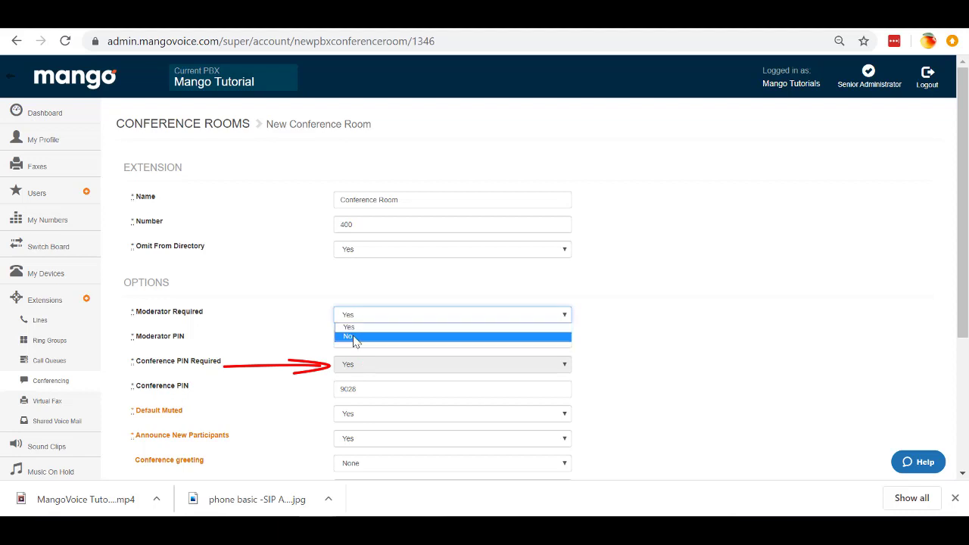
left_click(354, 338)
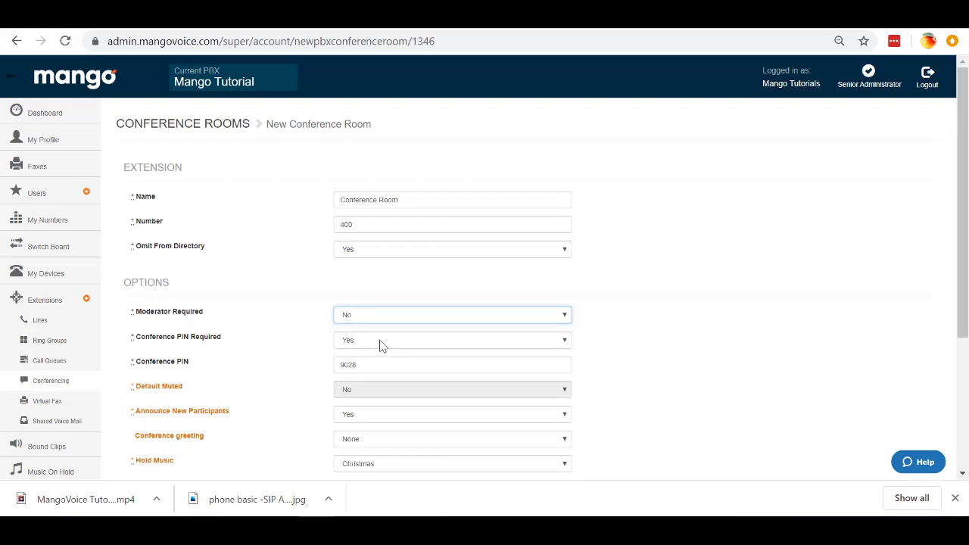
left_click(381, 346)
left_click(364, 366)
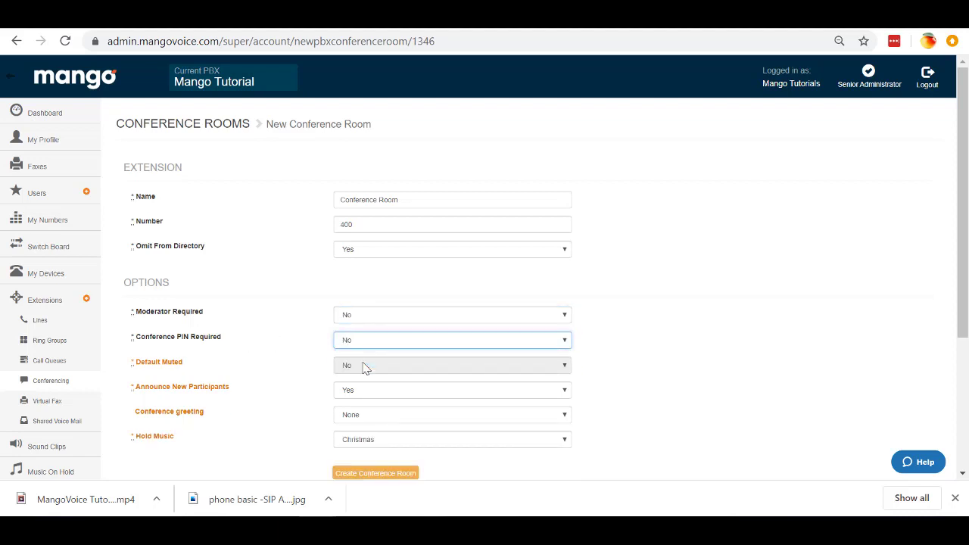
left_click(351, 318)
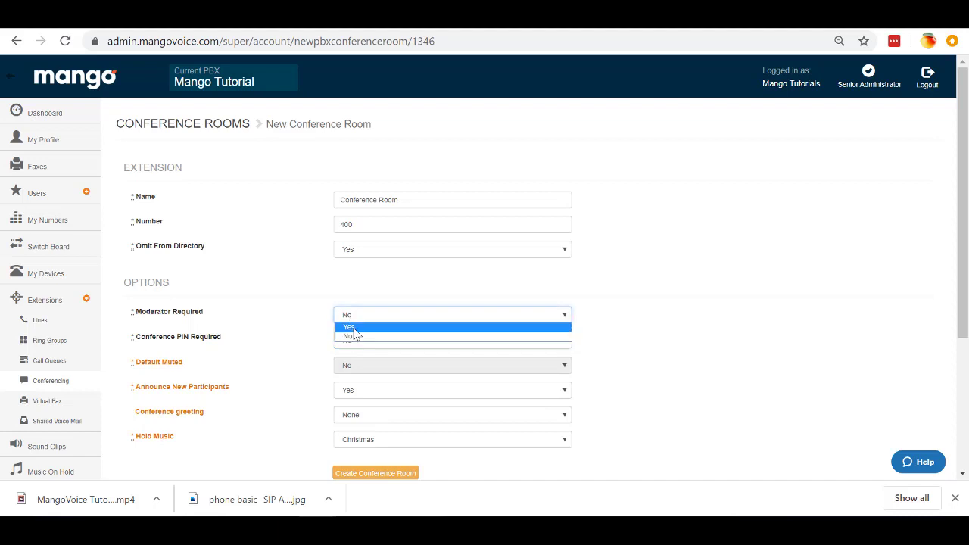
left_click(353, 328)
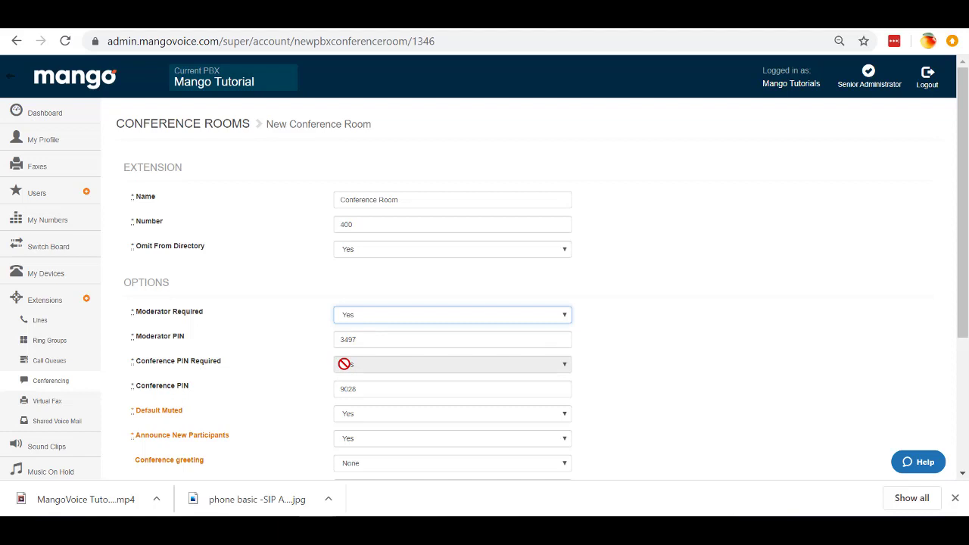
left_click_drag(364, 389, 331, 397)
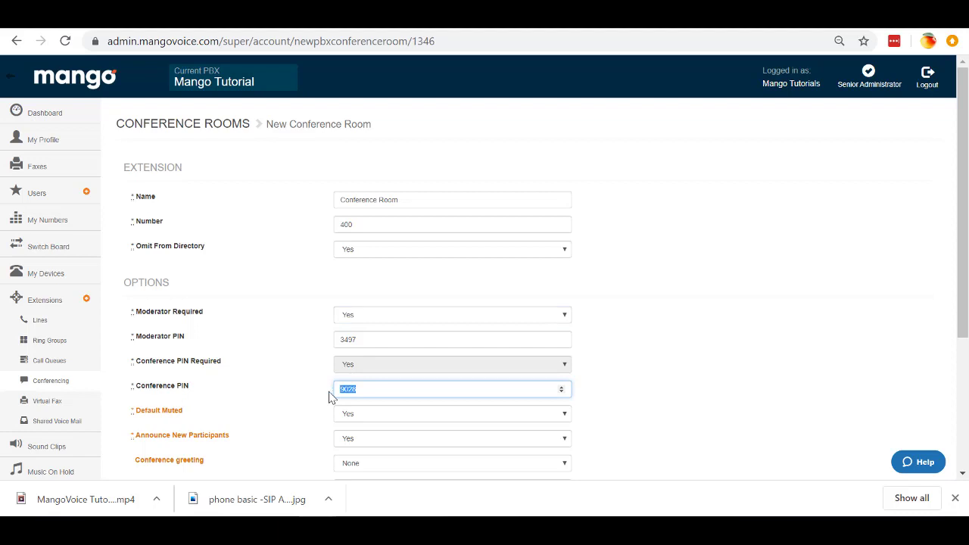
left_click(352, 340)
double_click(352, 340)
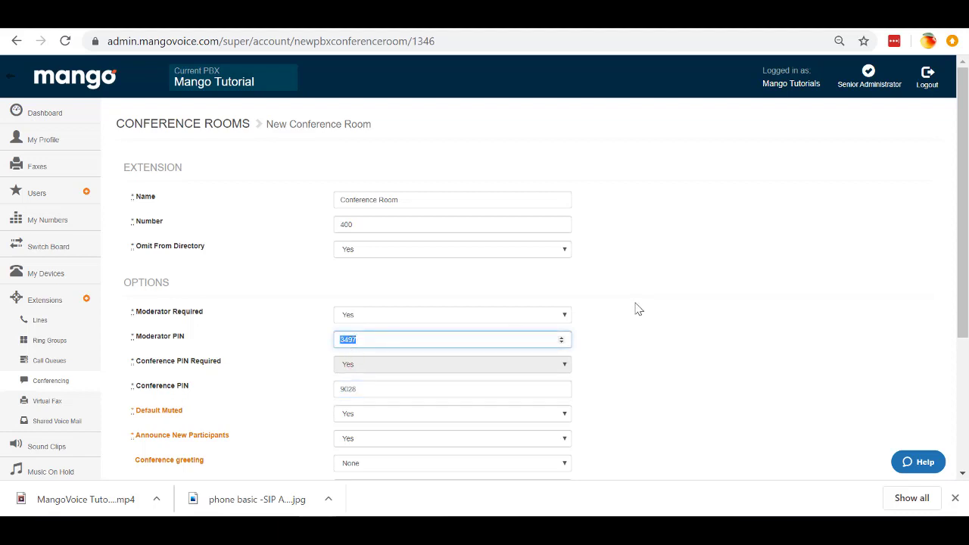
type("1234")
double_click(353, 389)
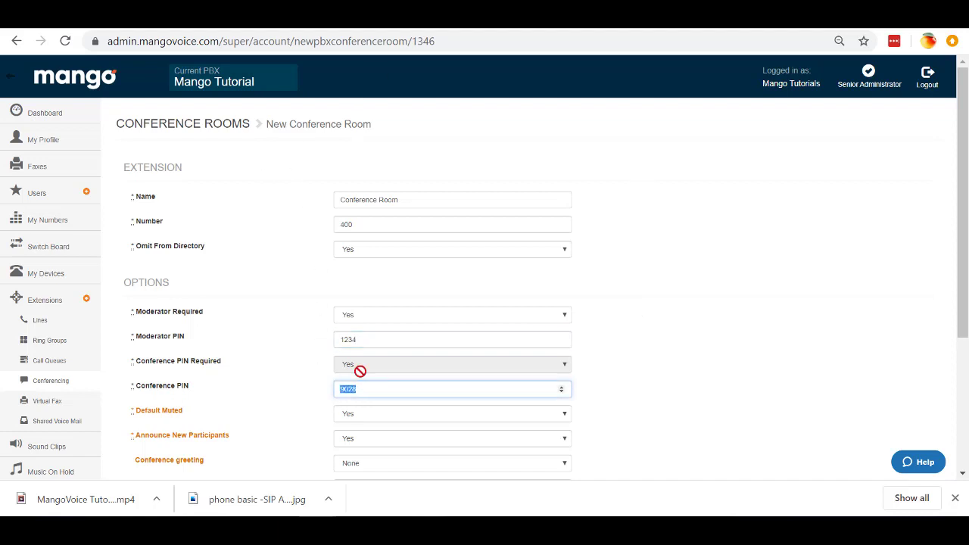
type("5678")
mouse_move(153, 419)
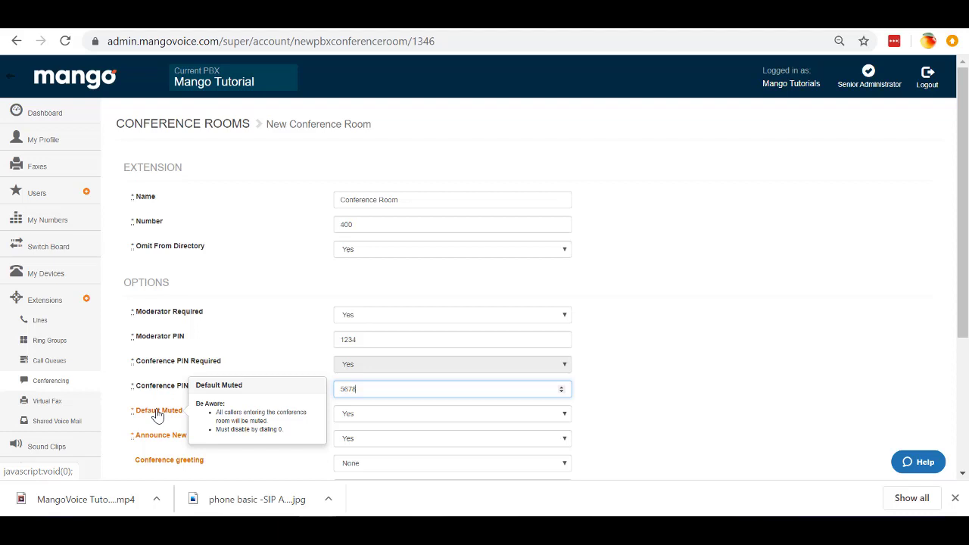
mouse_move(207, 447)
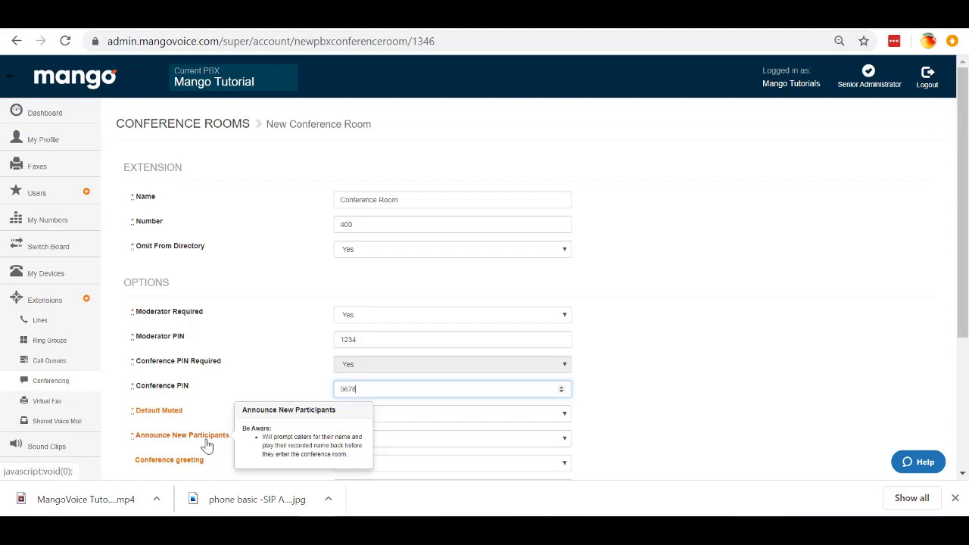
mouse_move(188, 468)
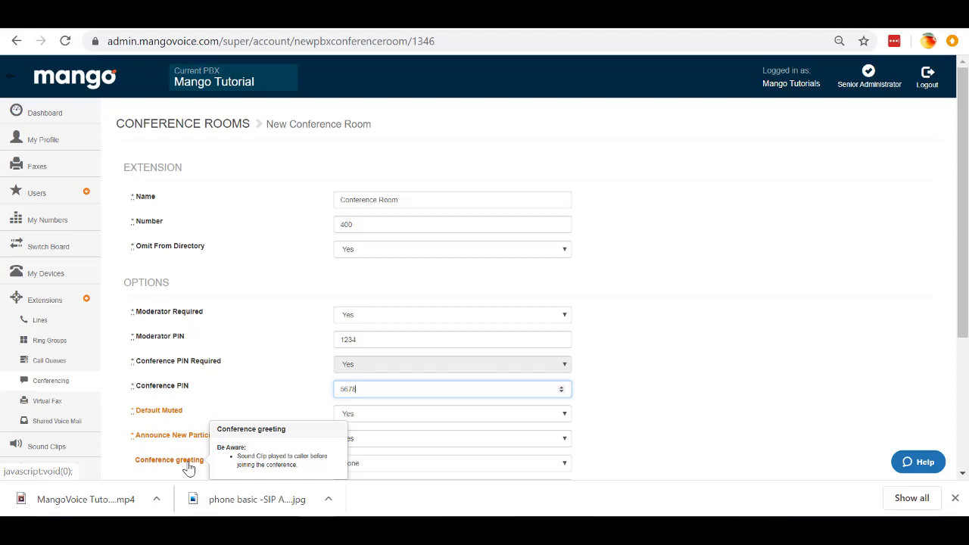
scroll(644, 407, "down", 1)
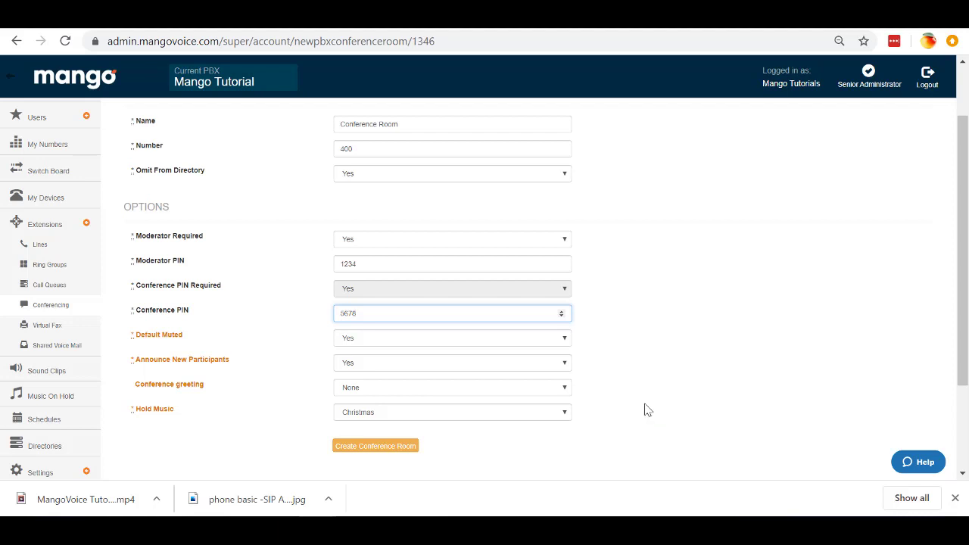
Step: Set Hold Music to Default System Playlist, create conference room 400, and view the Conferencing list
left_click(564, 413)
left_click(523, 431)
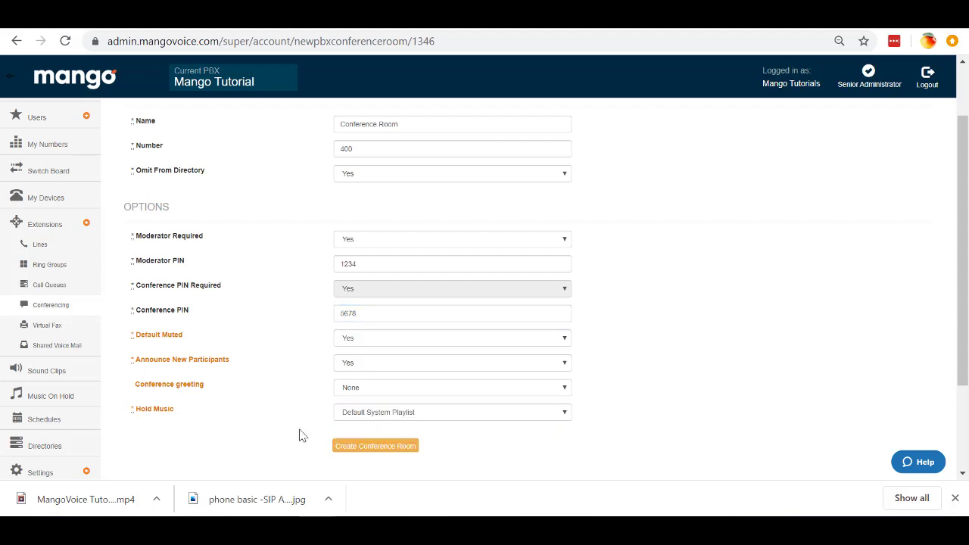
left_click(363, 451)
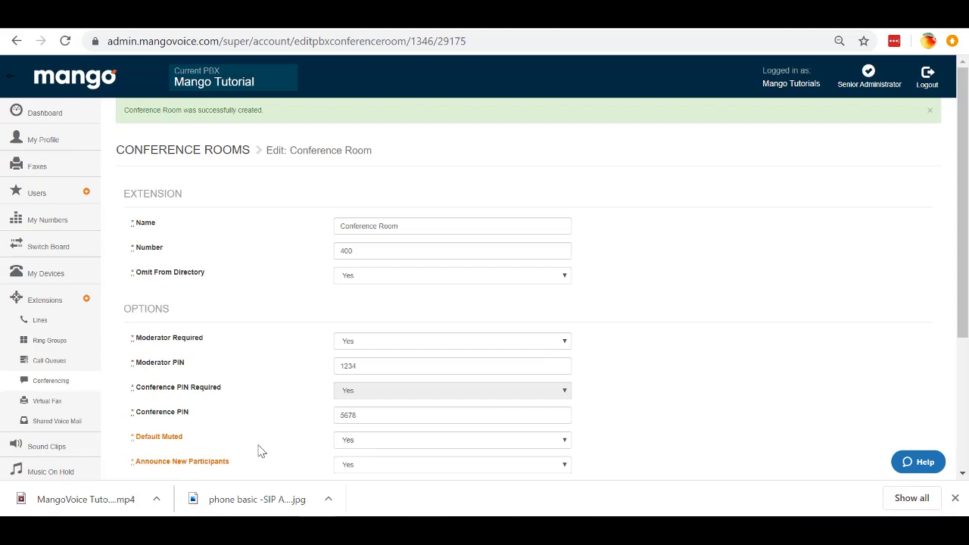
left_click(51, 382)
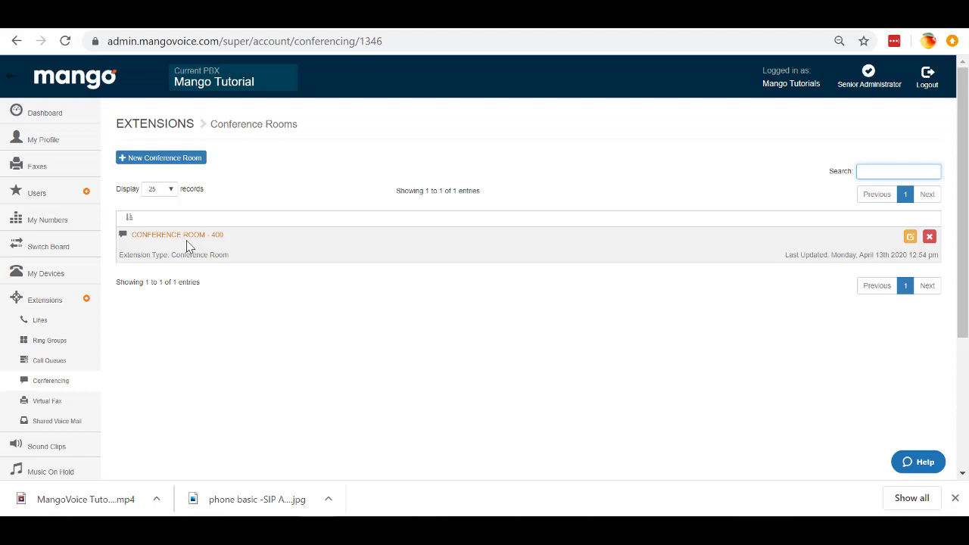
Step: Change the MAIN number's Call Endpoint from Switch Board - 1000 to Conference Room - 400
left_click(59, 227)
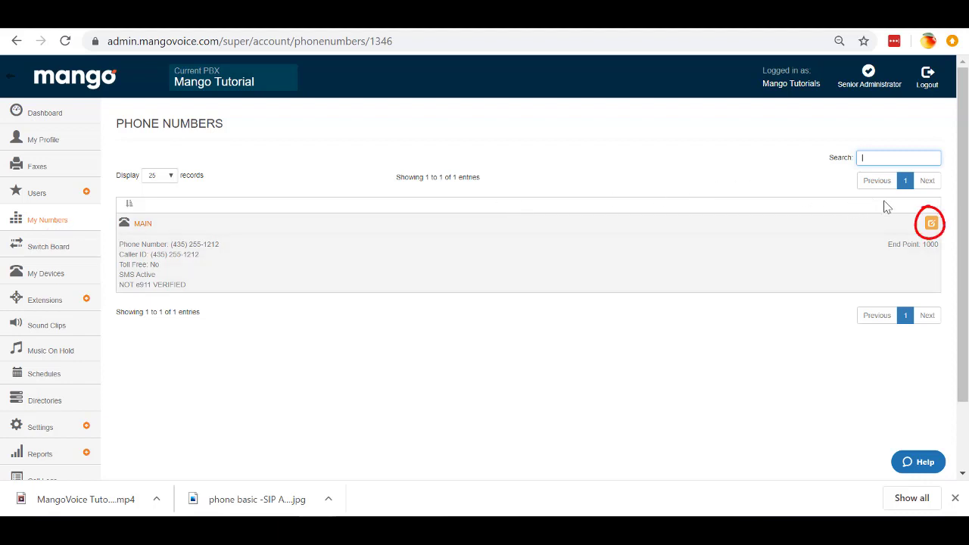
left_click(931, 223)
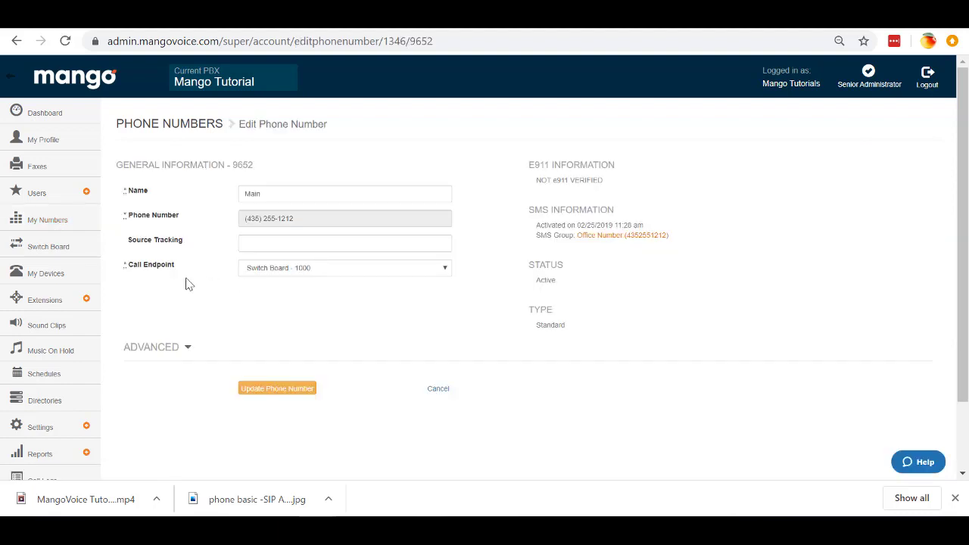
left_click(446, 273)
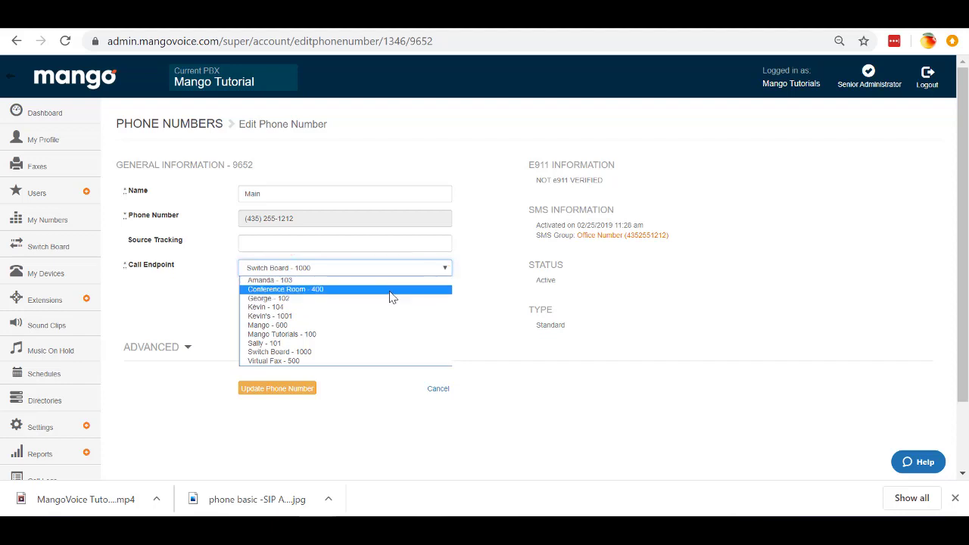
left_click(393, 291)
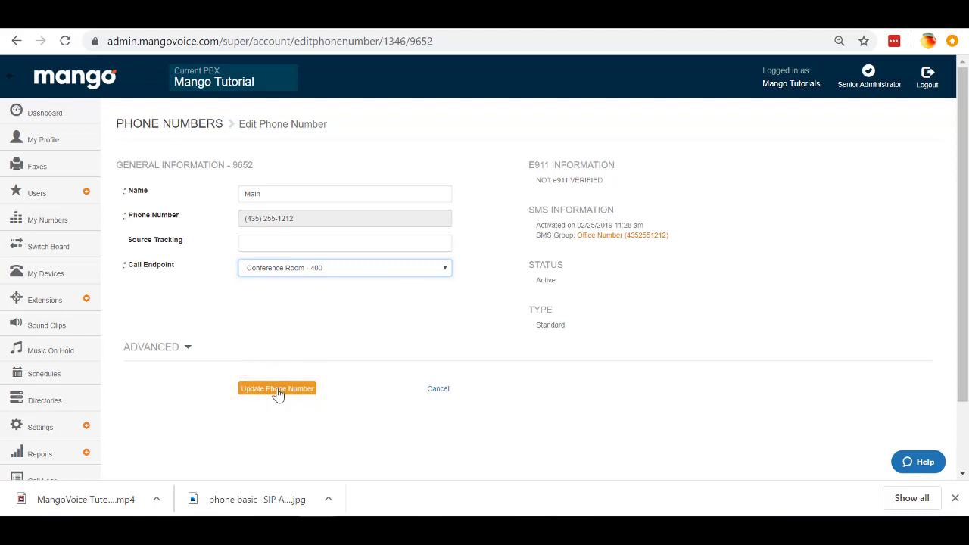
left_click(60, 246)
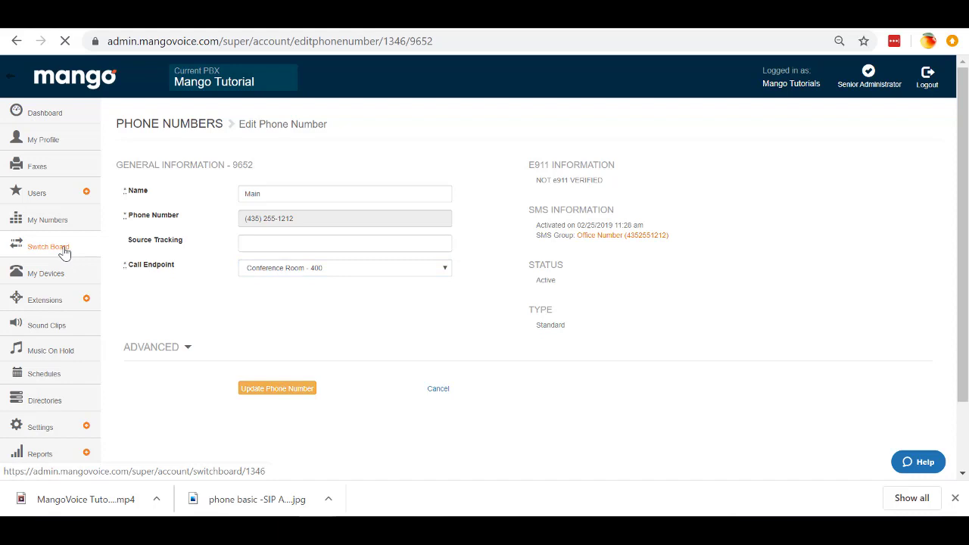
Step: Add a Conference Room block to Switch Board 1000's call flow and place it beside the Auto Attendant
left_click(162, 277)
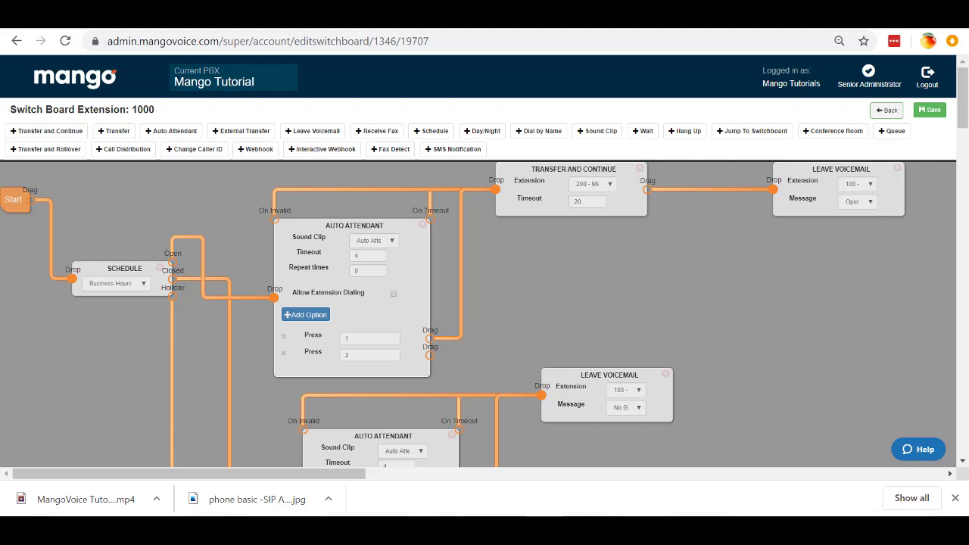
left_click(844, 133)
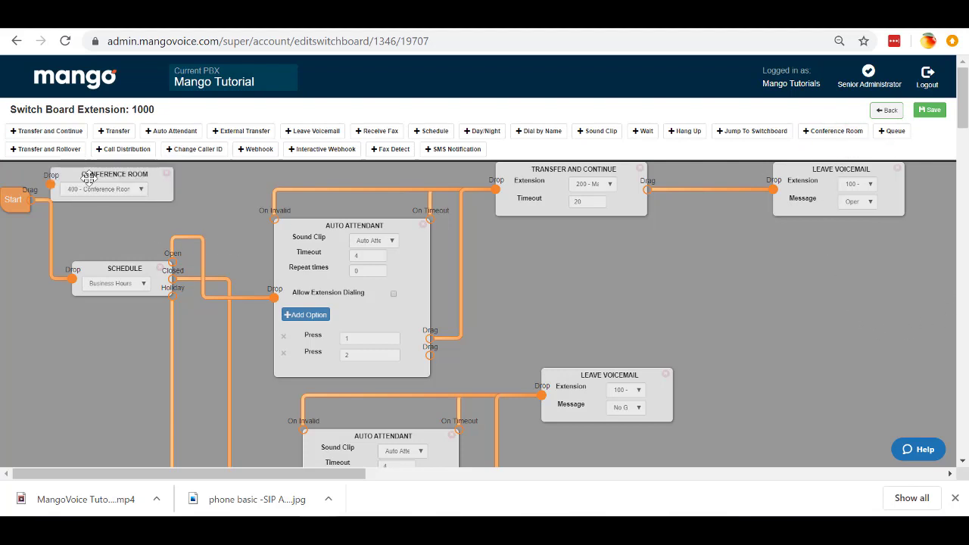
left_click_drag(75, 175, 508, 338)
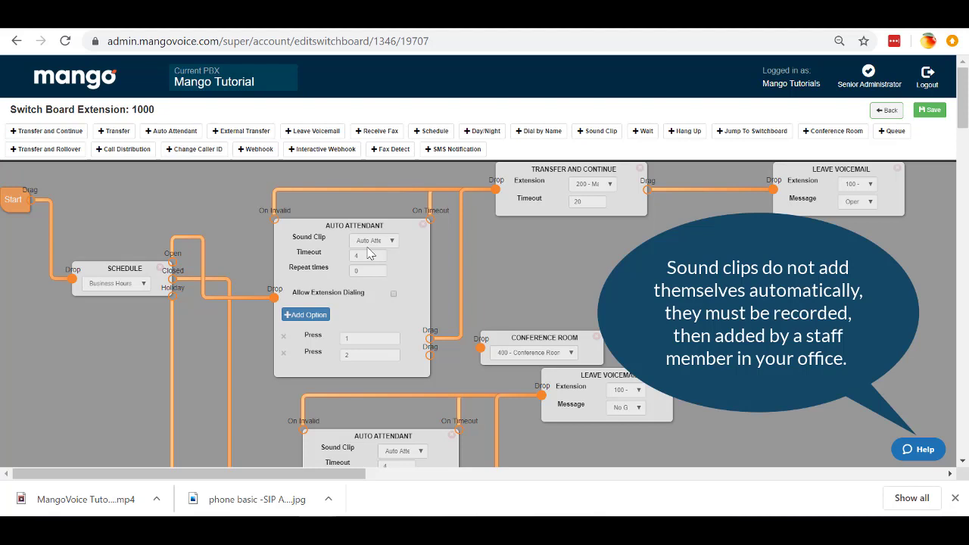
Step: Link the auto attendant's Press 2 option to the Conference Room and enable Allow Extension Dialing
left_click_drag(431, 356, 479, 355)
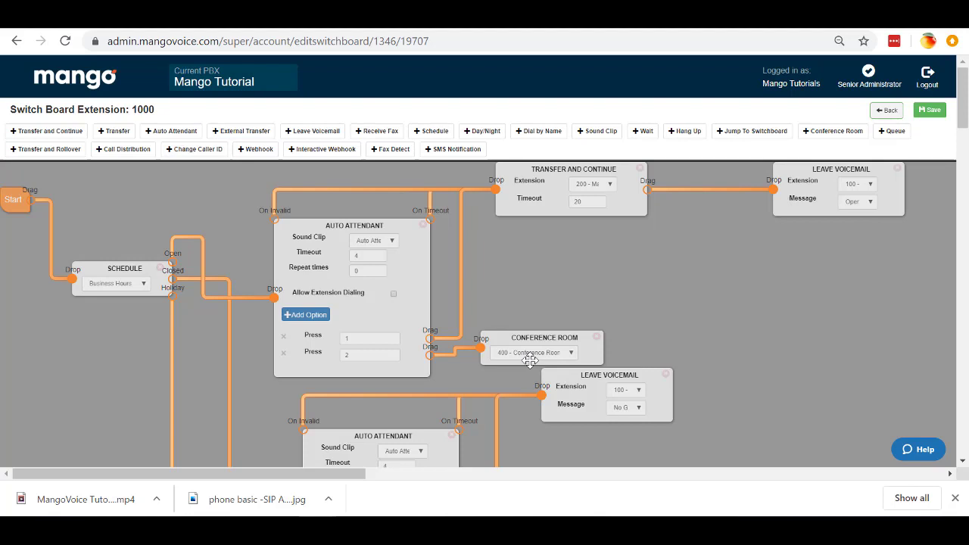
left_click(393, 294)
Step: Unlink Press 2 and Transfer and Continue, delete both Press options, and nudge the Auto Attendant up
left_click_drag(481, 347, 461, 356)
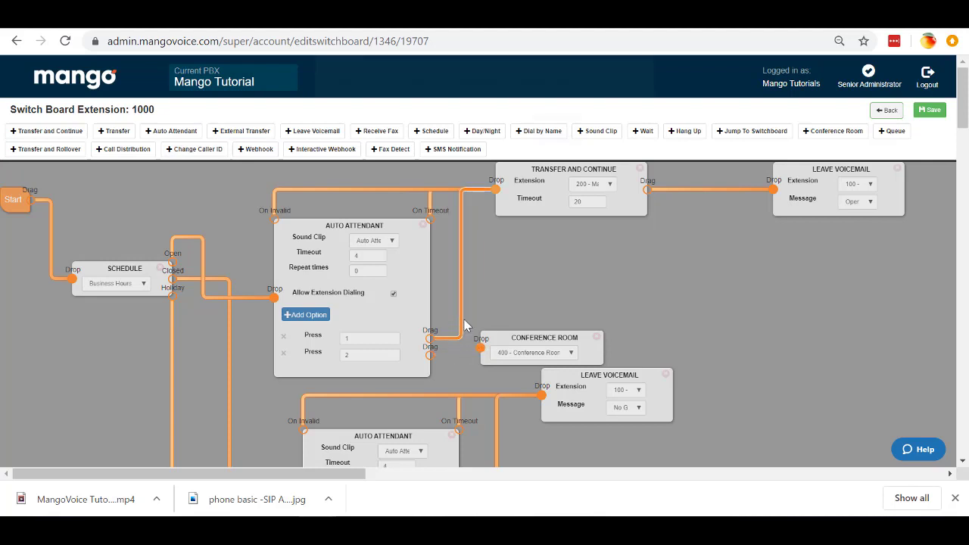
left_click(461, 332)
left_click(558, 143)
left_click(283, 339)
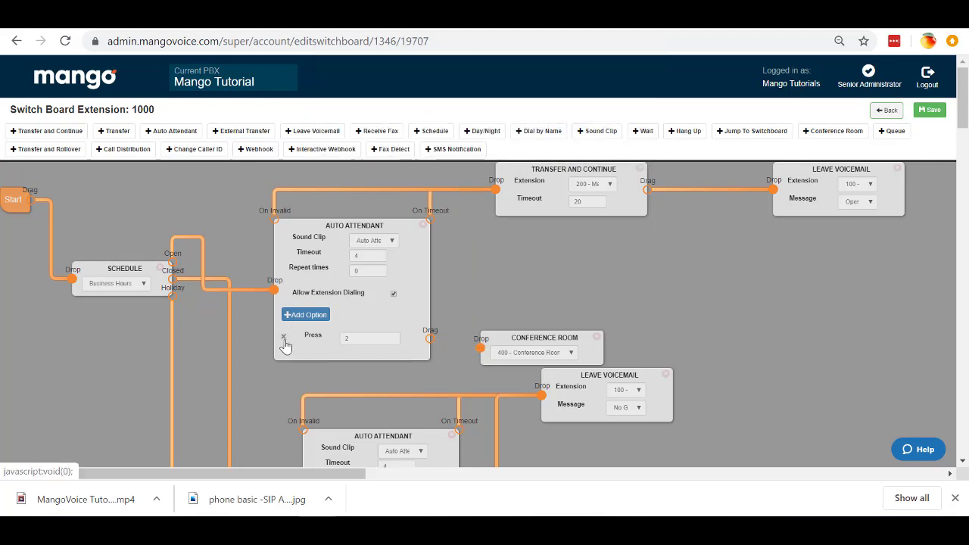
left_click(283, 339)
left_click_drag(338, 270, 341, 257)
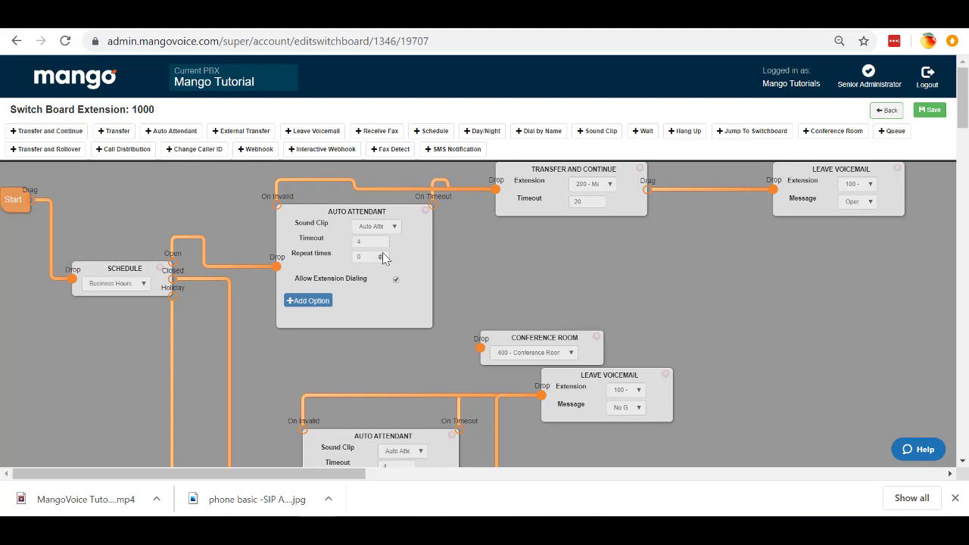